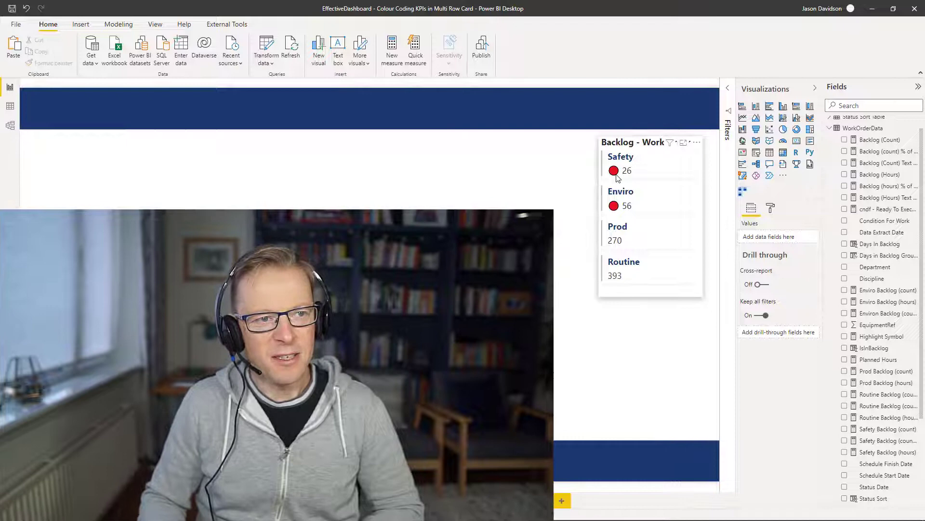
Go to the Idea 1 page with the multi-row backlog card and the 745 total.
{"action": "mouse_move", "coordinate": [618, 177]}
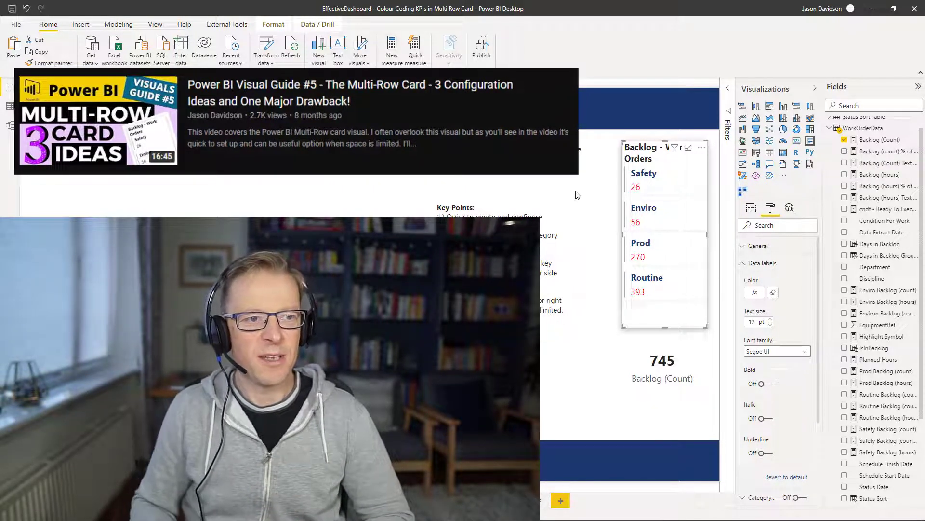
{"action": "left_click", "coordinate": [598, 192]}
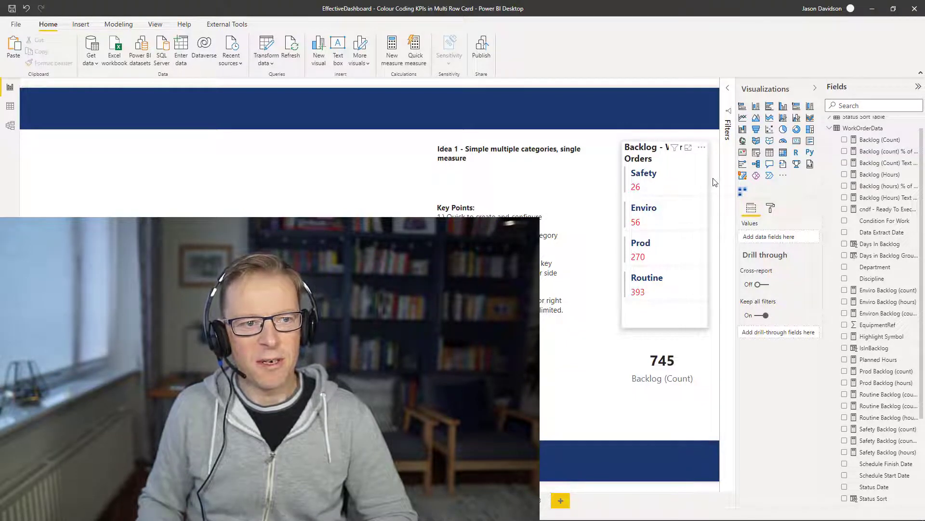
{"action": "left_click", "coordinate": [673, 180]}
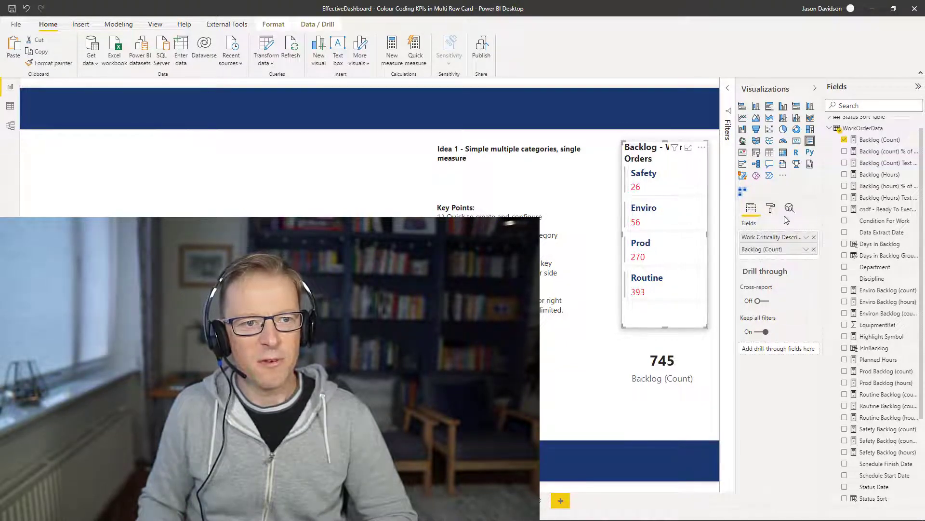
{"action": "left_click", "coordinate": [771, 208]}
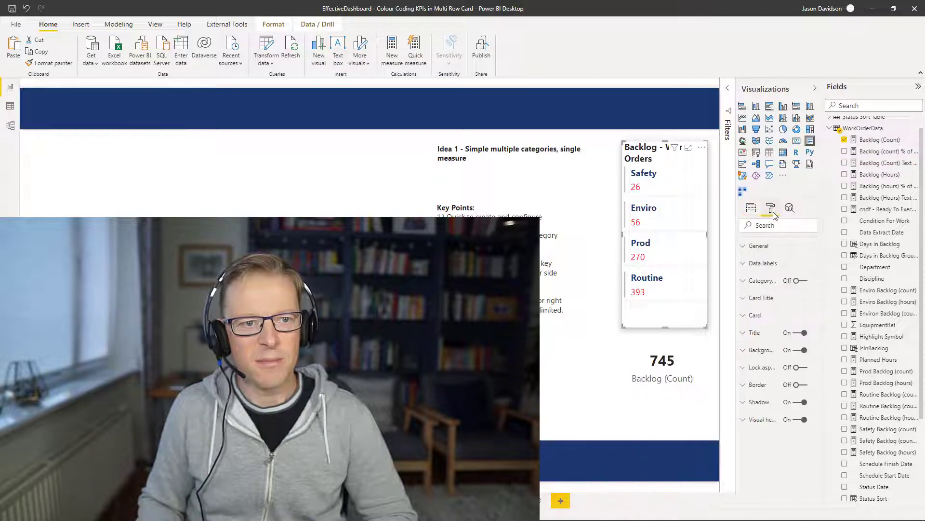
{"action": "left_click", "coordinate": [752, 264]}
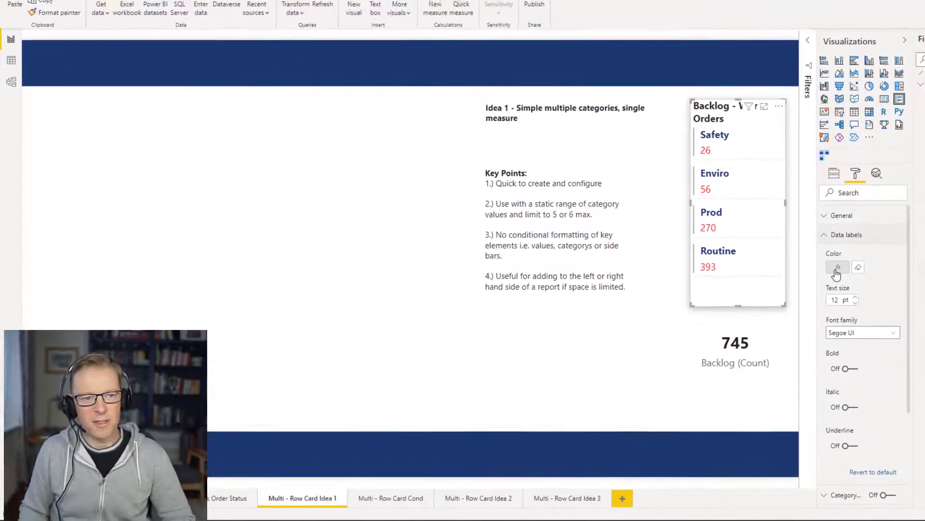
{"action": "left_click", "coordinate": [844, 266]}
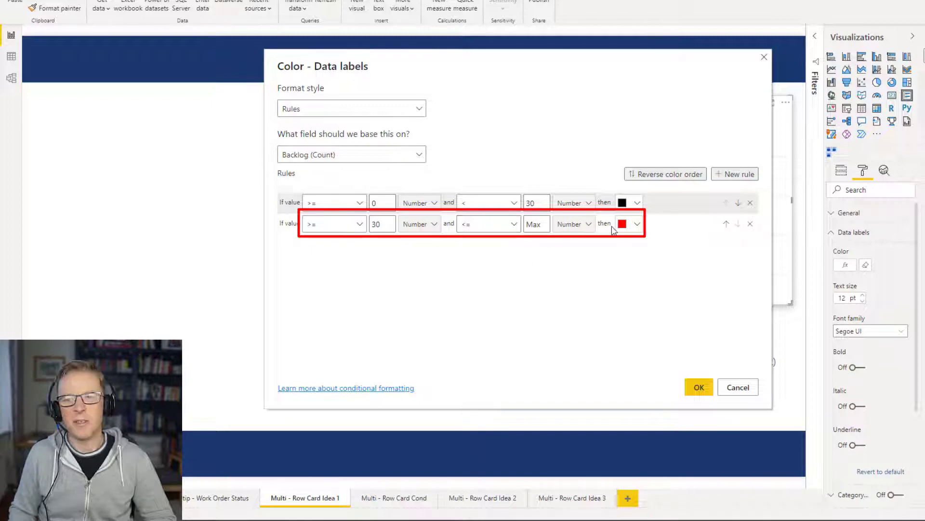
{"action": "left_click", "coordinate": [699, 388]}
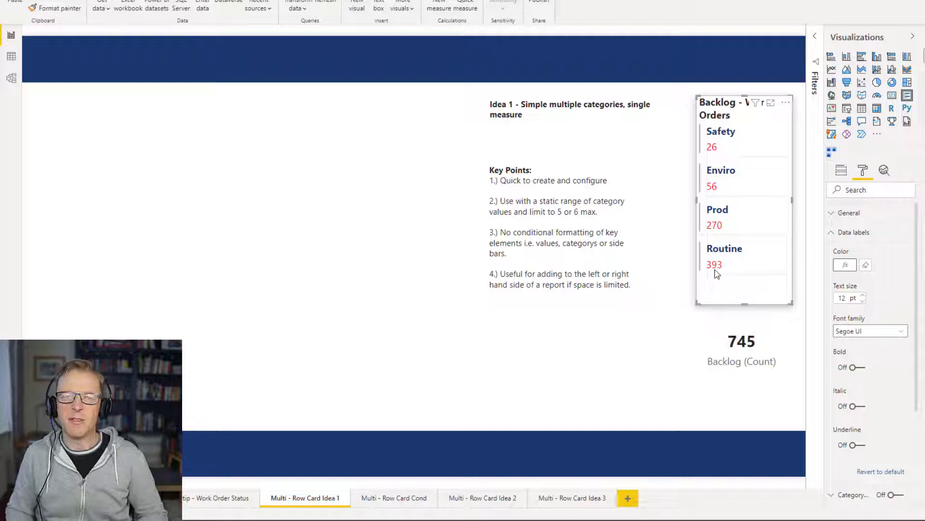
Change both Data labels colour-rule boundaries from 30 to 746 on the backlog card.
{"action": "left_click", "coordinate": [743, 347]}
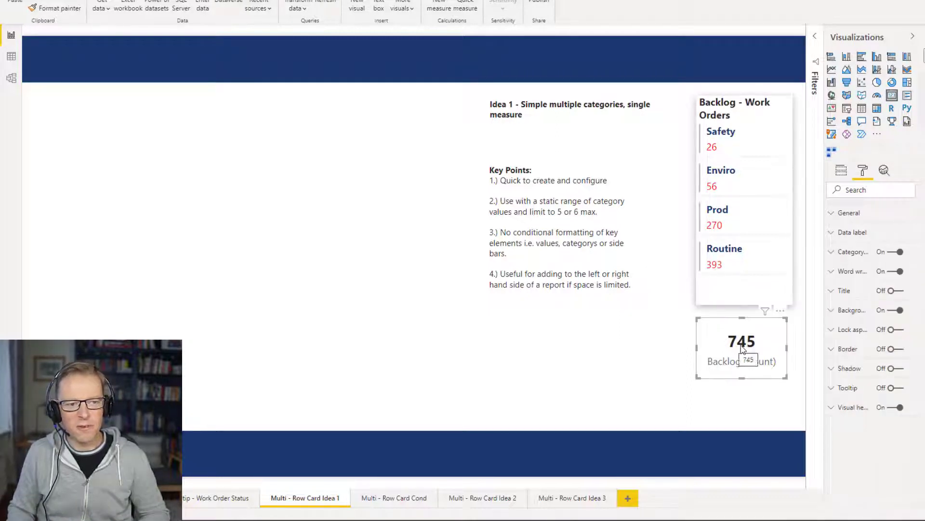
{"action": "left_click", "coordinate": [760, 197]}
{"action": "left_click", "coordinate": [852, 232]}
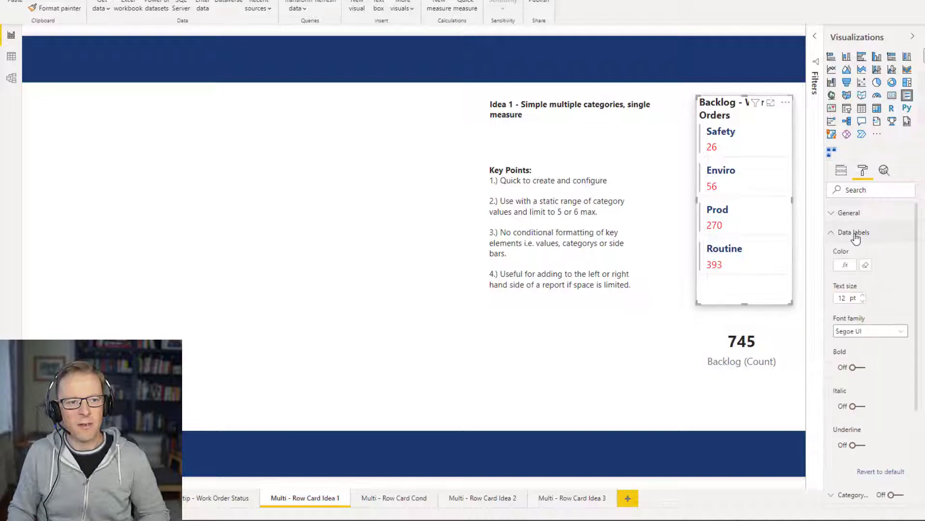
{"action": "left_click", "coordinate": [845, 265]}
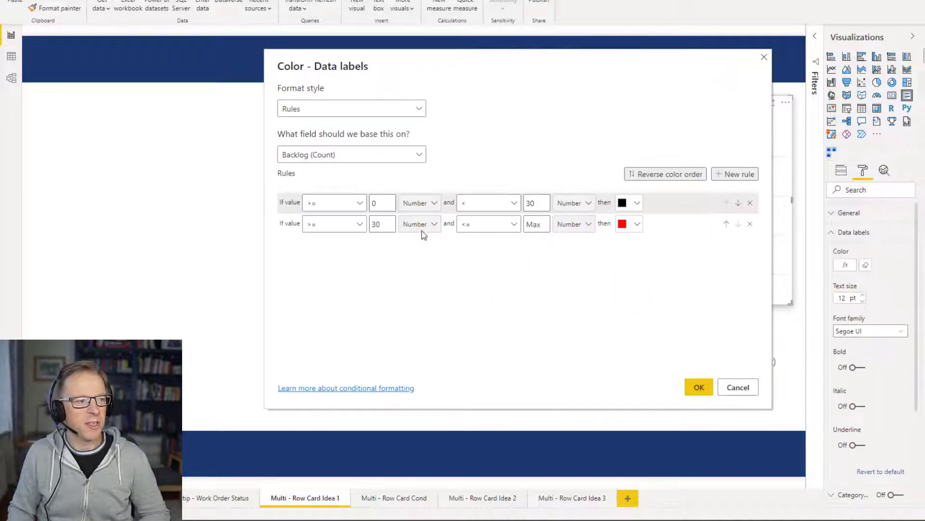
{"action": "double_click", "coordinate": [530, 203]}
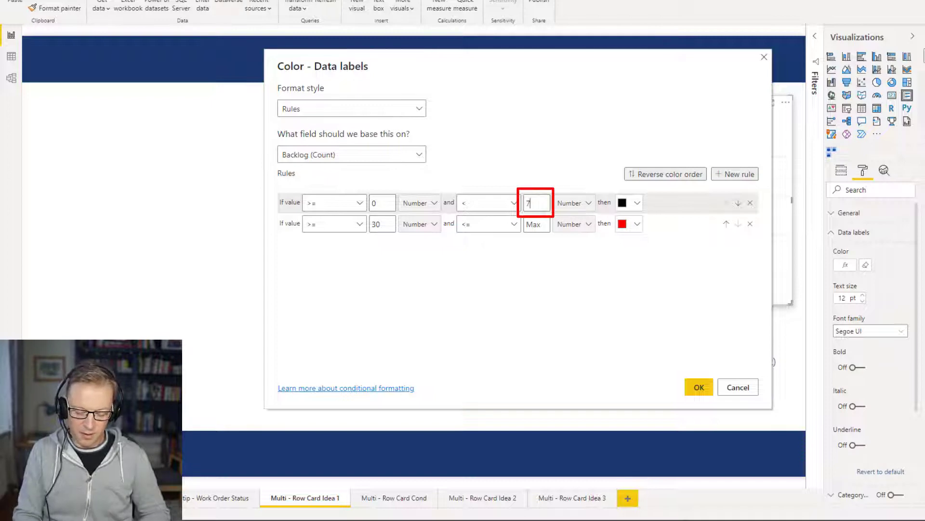
{"action": "double_click", "coordinate": [380, 224]}
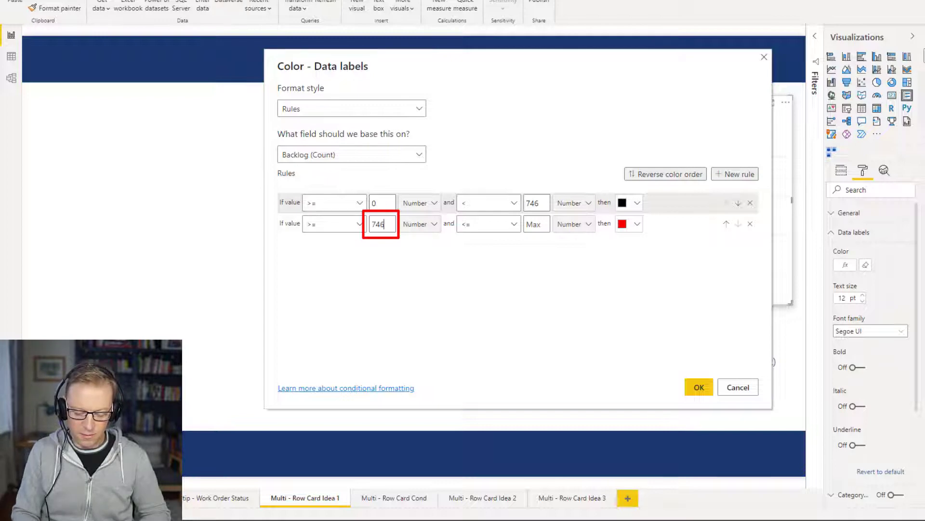
{"action": "left_click", "coordinate": [699, 387]}
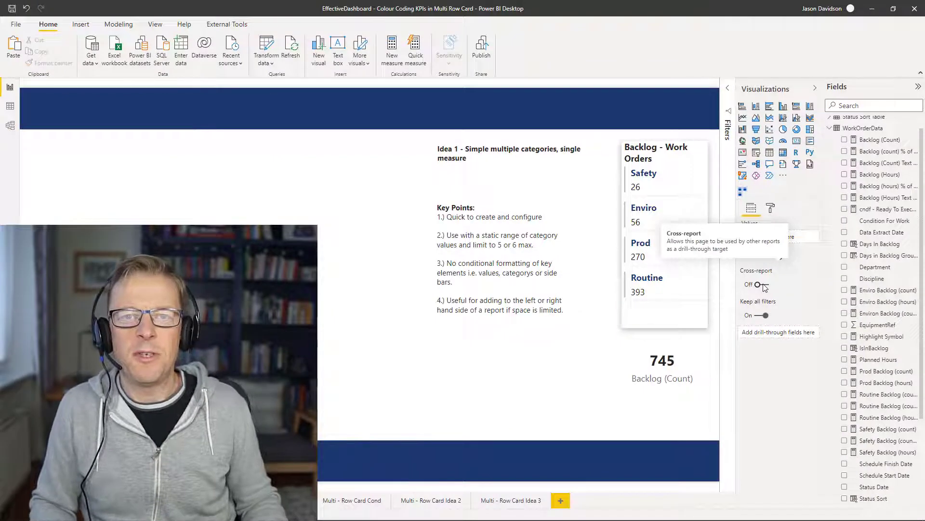
Select the backlog card and widen the Fields pane so full measure names show.
{"action": "left_click", "coordinate": [650, 153]}
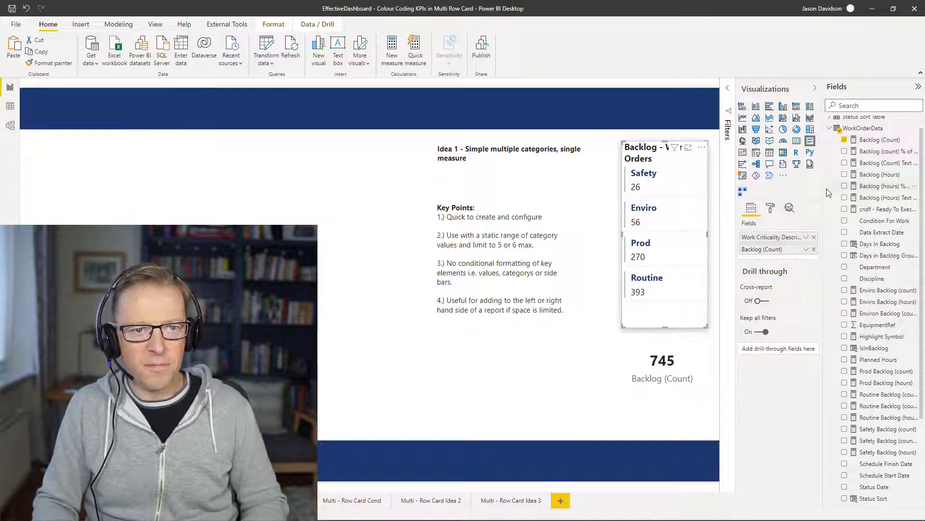
{"action": "left_click_drag", "start_coordinate": [824, 189], "coordinate": [781, 195]}
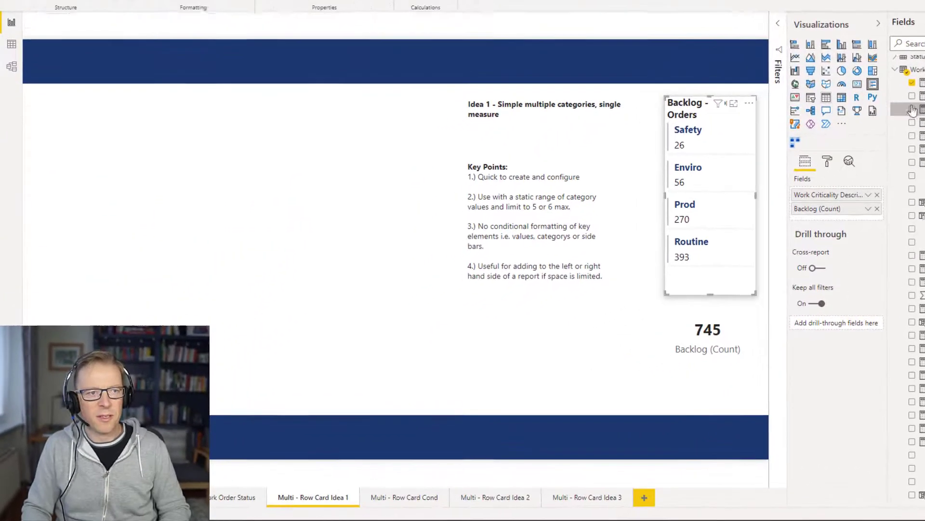
Show the full DAX formula of the Backlog (Count) Text With Indictor measure.
{"action": "left_click", "coordinate": [912, 109]}
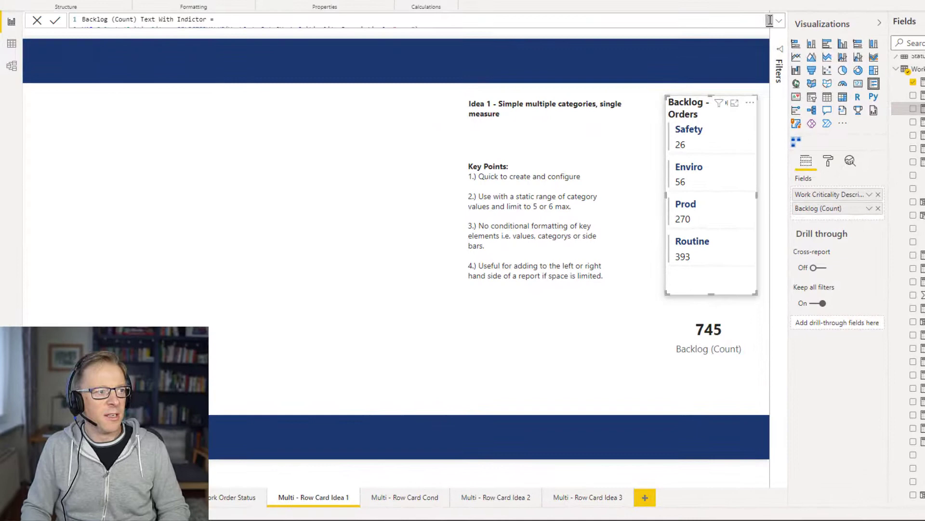
{"action": "left_click", "coordinate": [778, 21]}
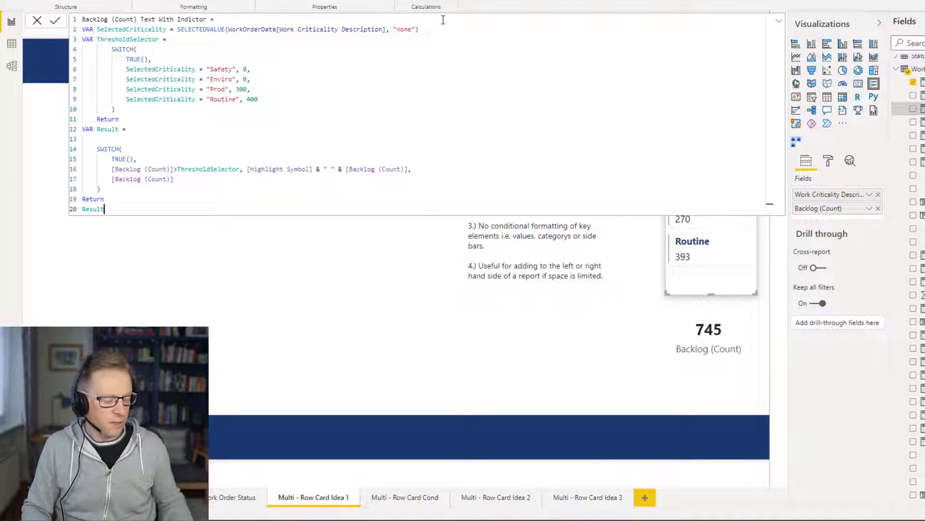
{"action": "scroll", "coordinate": [443, 19], "scroll_direction": "up", "scroll_amount": 3}
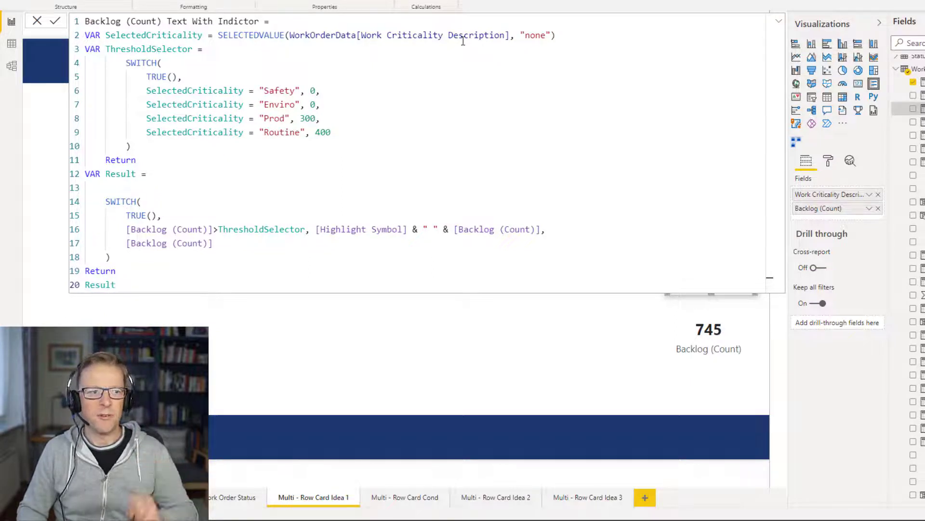
{"action": "left_click", "coordinate": [777, 24]}
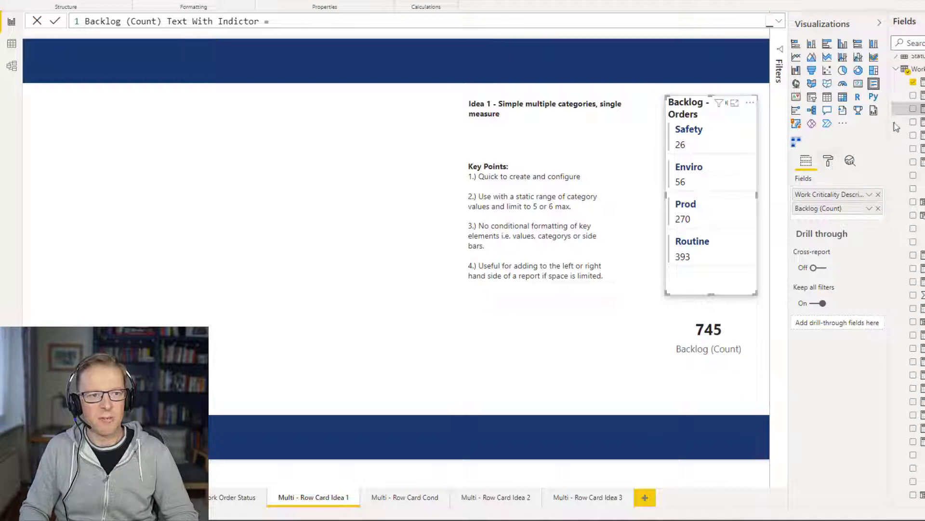
{"action": "left_click", "coordinate": [778, 22]}
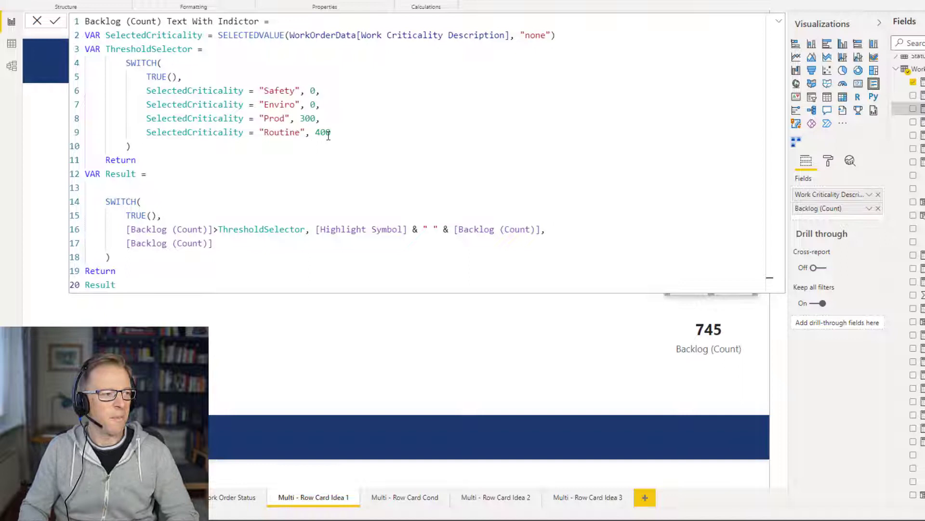
Edit the DAX with SWITCH thresholds Safety 0, Enviro 0, Prod 300, Routine 400, and fix spacing on line 16.
{"action": "left_click", "coordinate": [105, 187]}
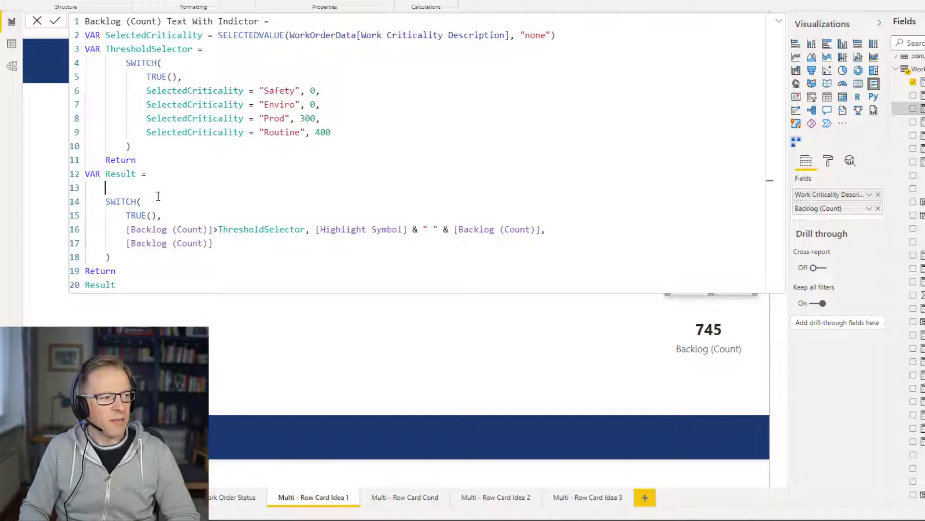
{"action": "left_click", "coordinate": [419, 229]}
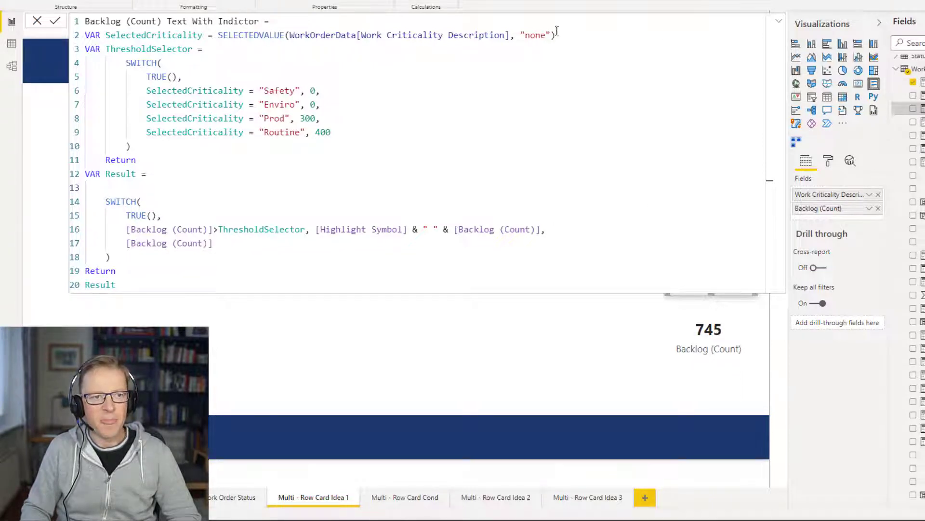
{"action": "left_click", "coordinate": [779, 21]}
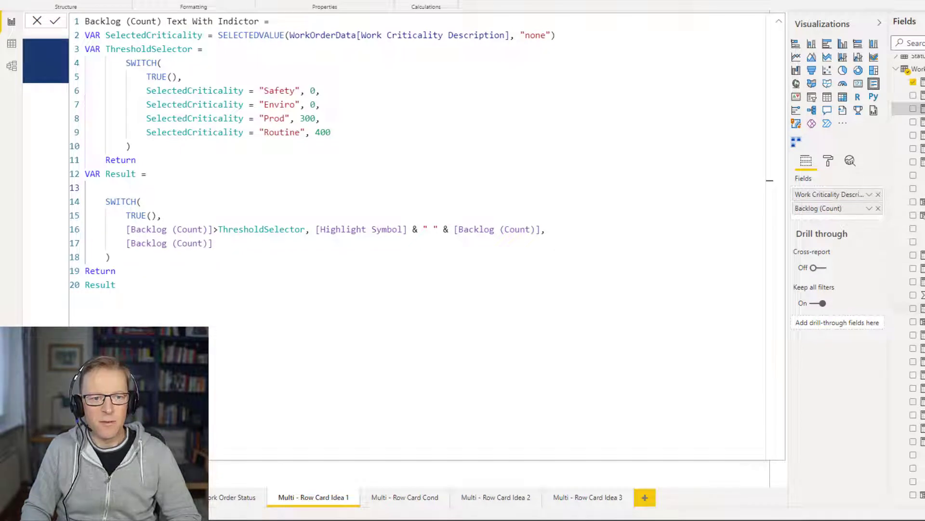
Check that Highlight Symbol uses UNICHAR(128308), then view the Multi - Row Card Cond page.
{"action": "left_click", "coordinate": [922, 308]}
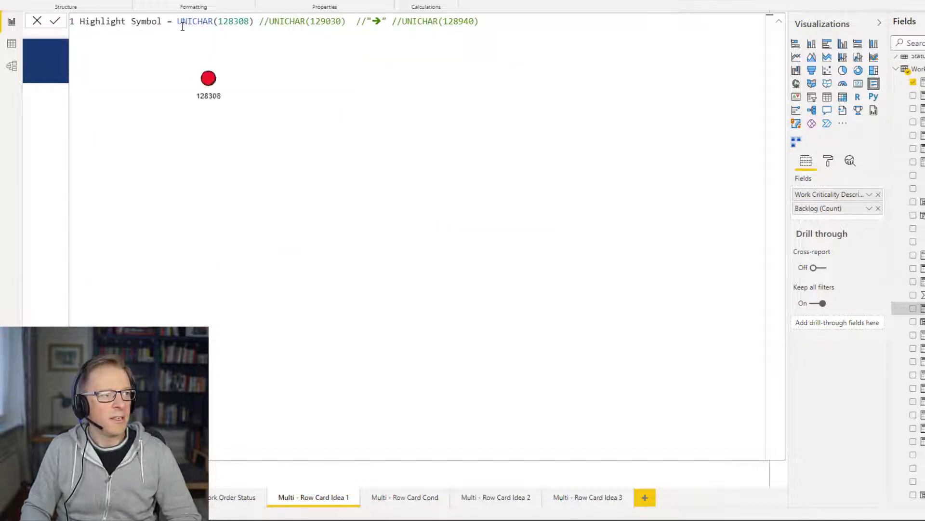
{"action": "left_click_drag", "start_coordinate": [177, 21], "coordinate": [255, 22]}
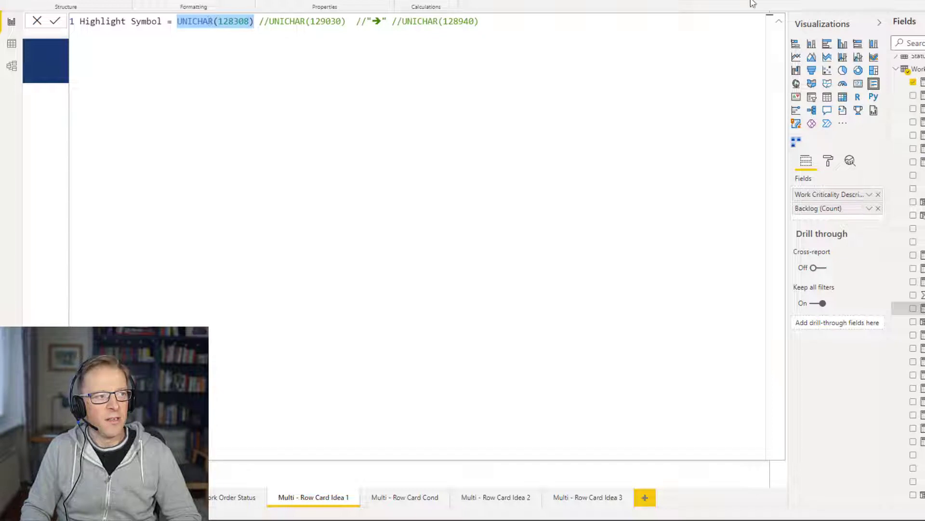
{"action": "left_click", "coordinate": [779, 21]}
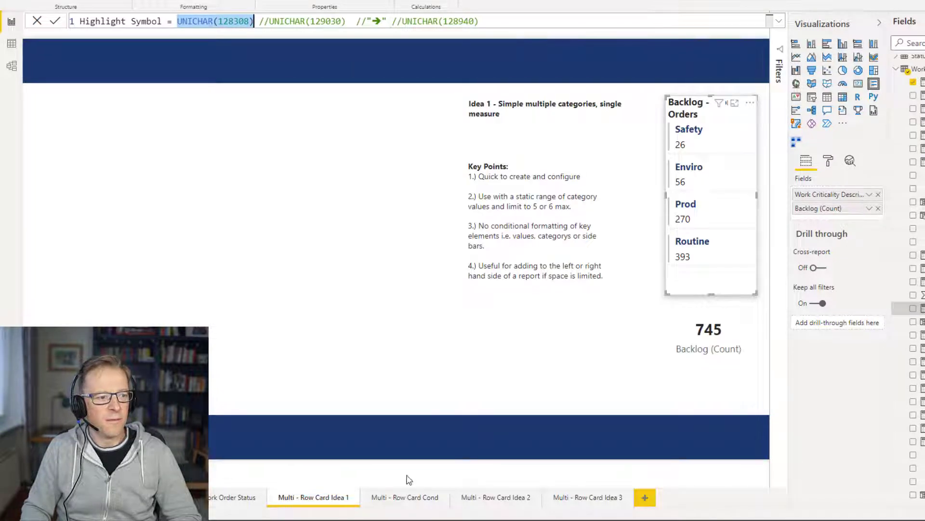
{"action": "left_click", "coordinate": [394, 497]}
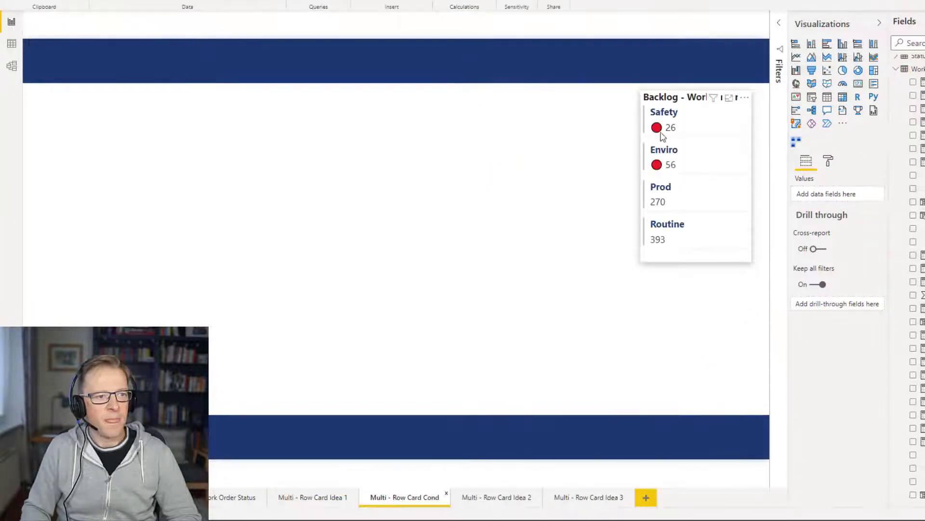
{"action": "mouse_move", "coordinate": [657, 133]}
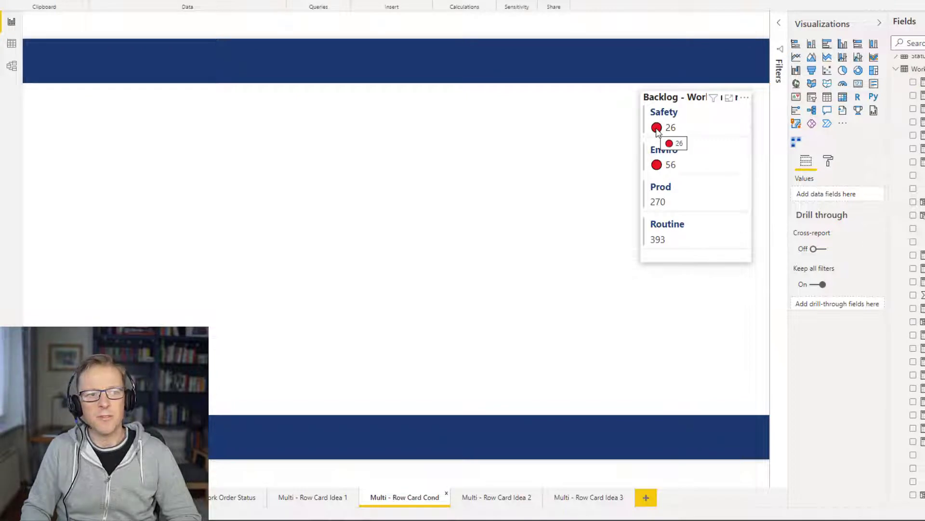
Add the Backlog (Count) Text With Indictor measure to the Idea 1 multi-row card.
{"action": "left_click", "coordinate": [313, 498]}
{"action": "left_click", "coordinate": [700, 106]}
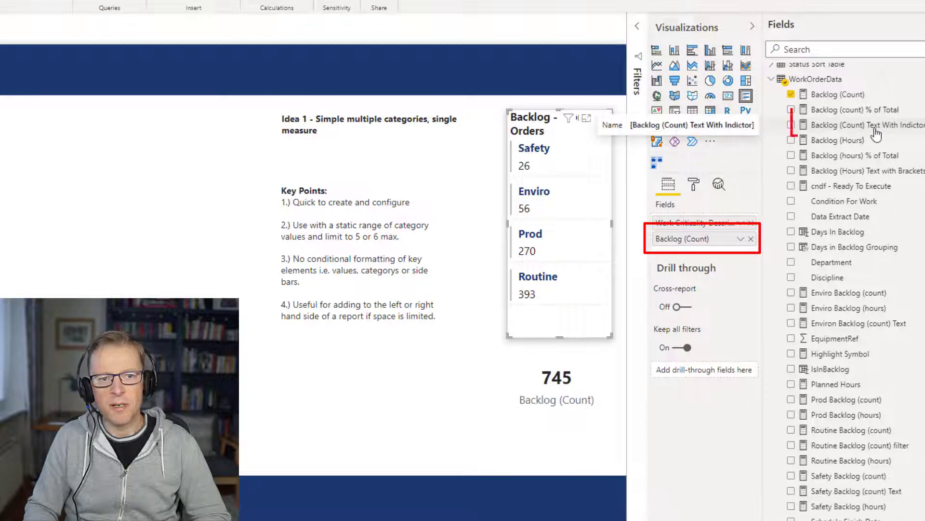
{"action": "left_click_drag", "start_coordinate": [865, 129], "coordinate": [713, 251]}
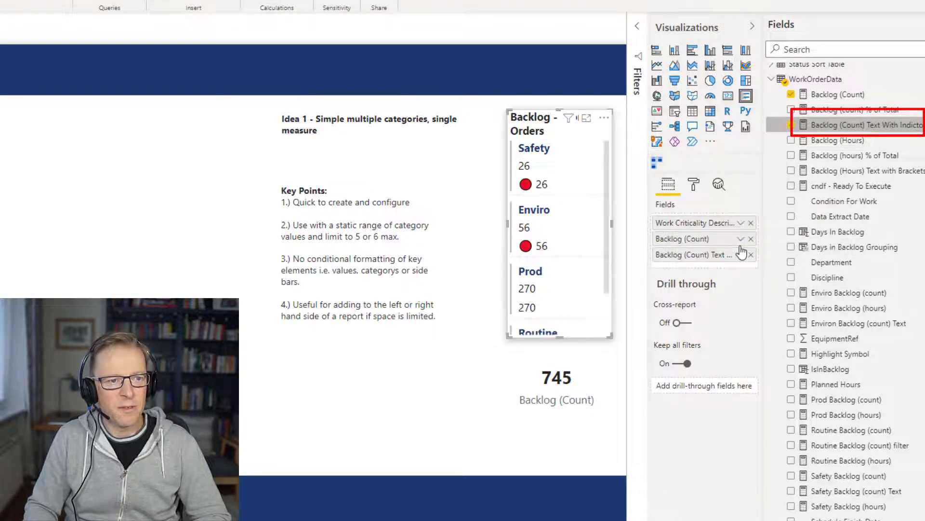
Delete the 745 total card and stretch the multi-row card taller to show Routine.
{"action": "left_click", "coordinate": [555, 369]}
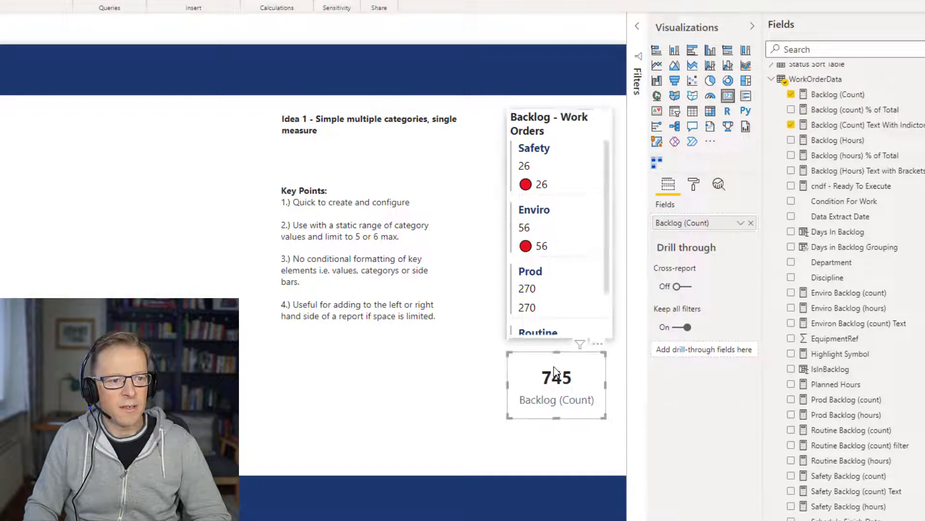
{"action": "key", "text": "Delete"}
{"action": "left_click", "coordinate": [576, 335]}
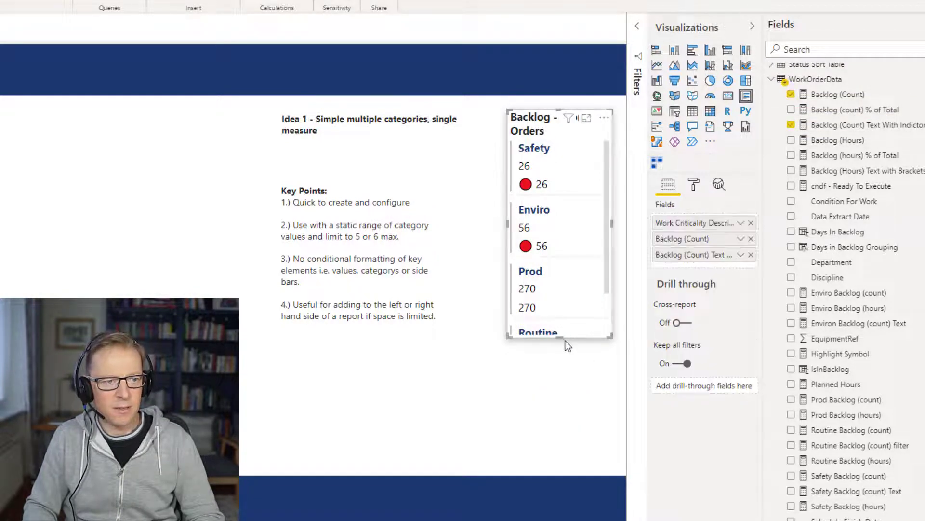
{"action": "left_click_drag", "start_coordinate": [559, 337], "coordinate": [560, 395]}
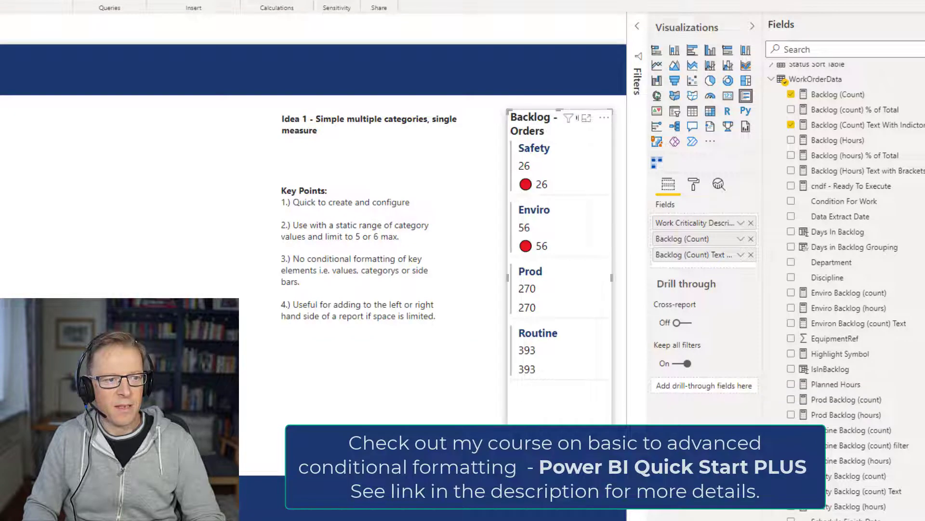
{"action": "mouse_move", "coordinate": [527, 182]}
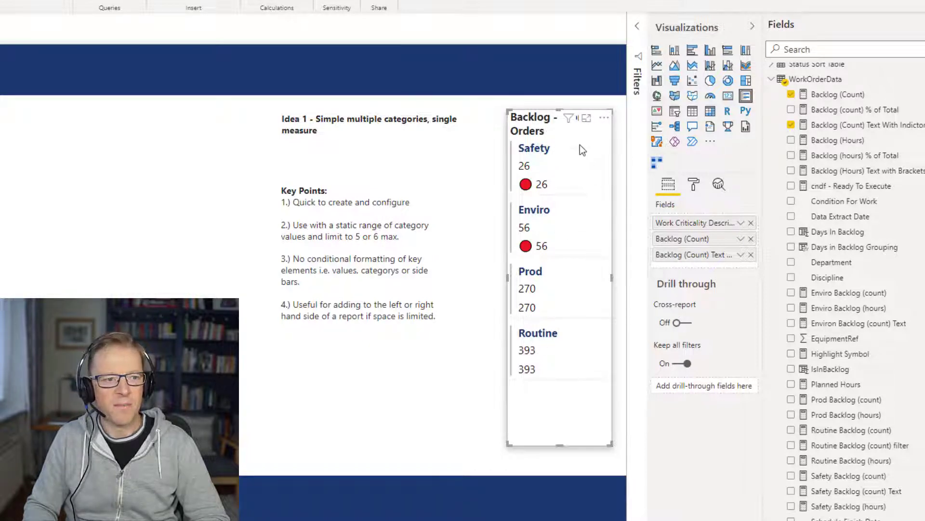
Remove Backlog (Count) from the card's Fields so only the indicator text measure remains.
{"action": "left_click", "coordinate": [751, 238]}
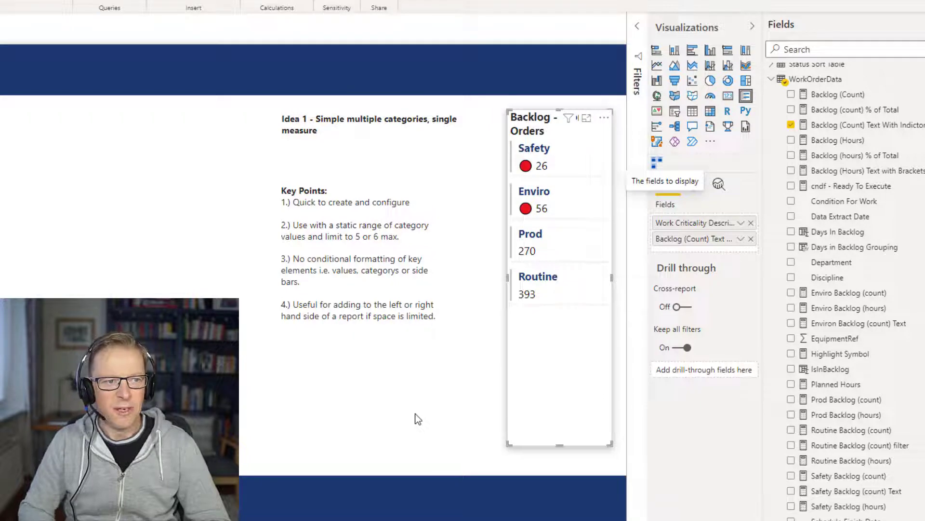
{"action": "mouse_move", "coordinate": [529, 172]}
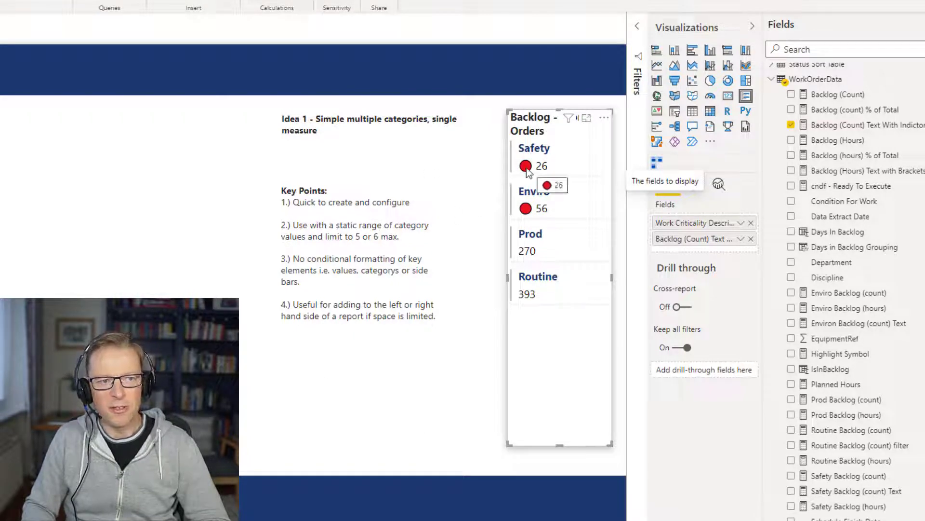